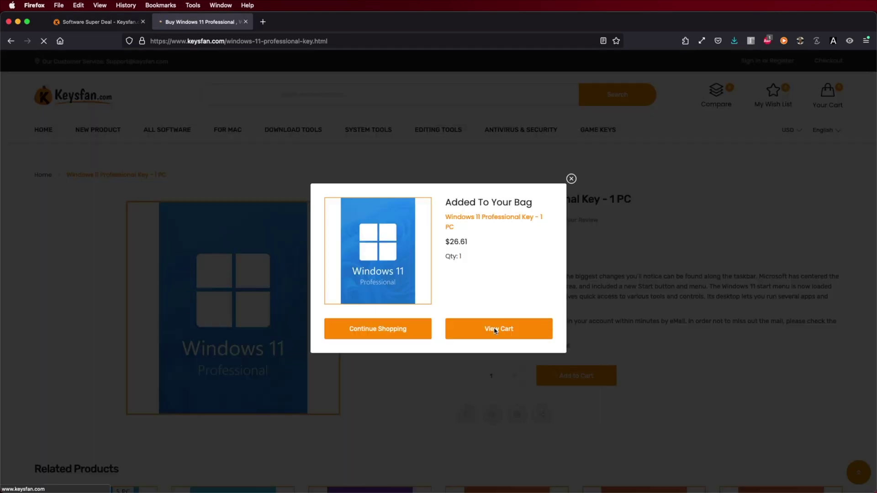
Step: Apply the 62% off MS Office coupon to the Keysfan shopping cart
left_click(495, 330)
left_click(772, 399)
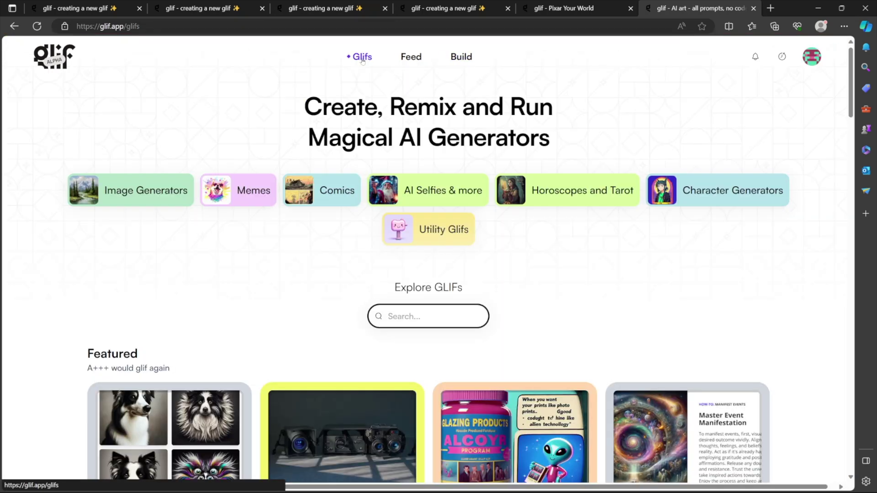
Step: Browse Image Generators, viewing Pixar Your World's plays and then the generator grid
left_click(162, 185)
scroll(380, 167, "down", 2)
left_click(220, 231)
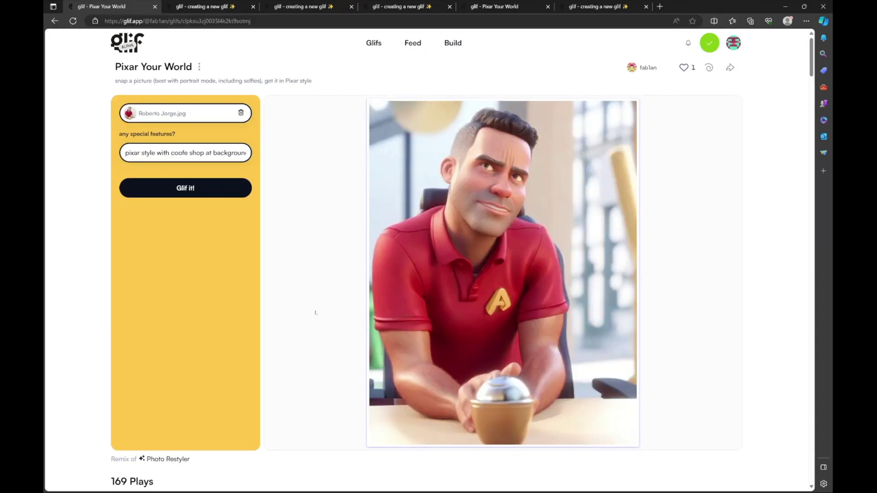
scroll(316, 313, "down", 10)
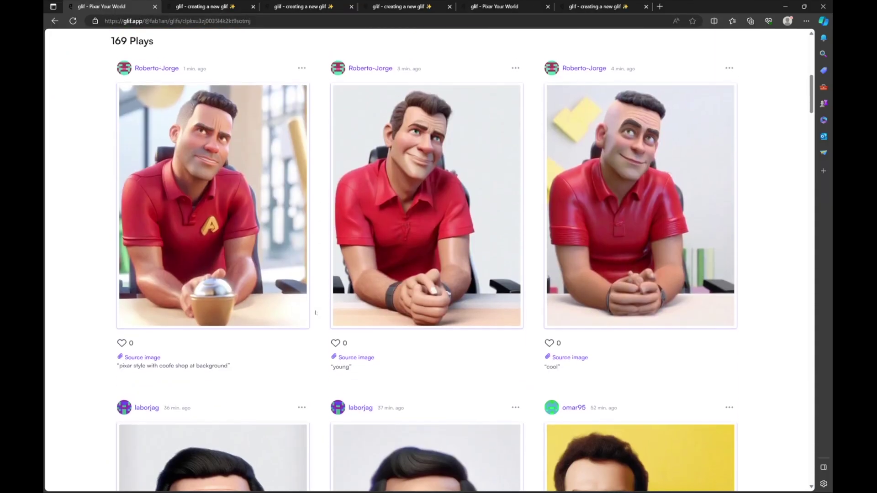
scroll(316, 313, "up", 1)
scroll(158, 366, "down", 15)
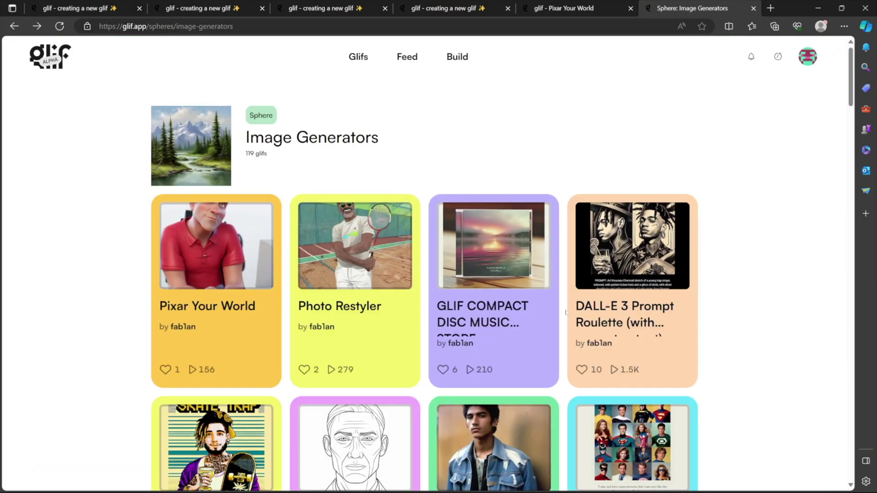
scroll(363, 206, "down", 5)
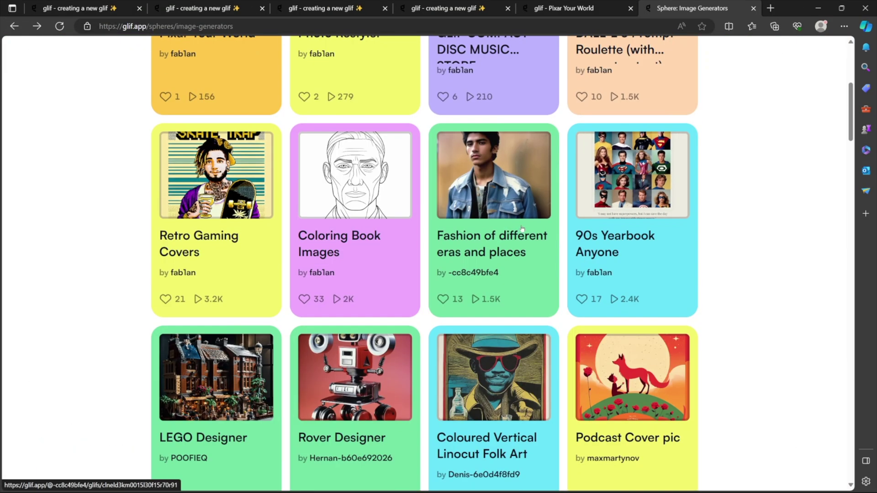
Step: Return to the glifs home page and open the Comics category
key("alt+Left")
left_click(331, 195)
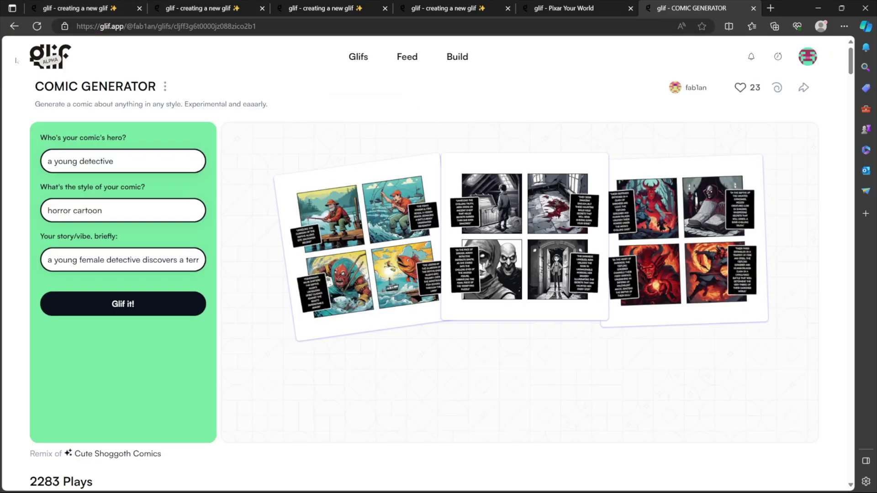
Step: Go back to the Glifs explore page and open the AI Selfies & more category
left_click(50, 56)
left_click(439, 183)
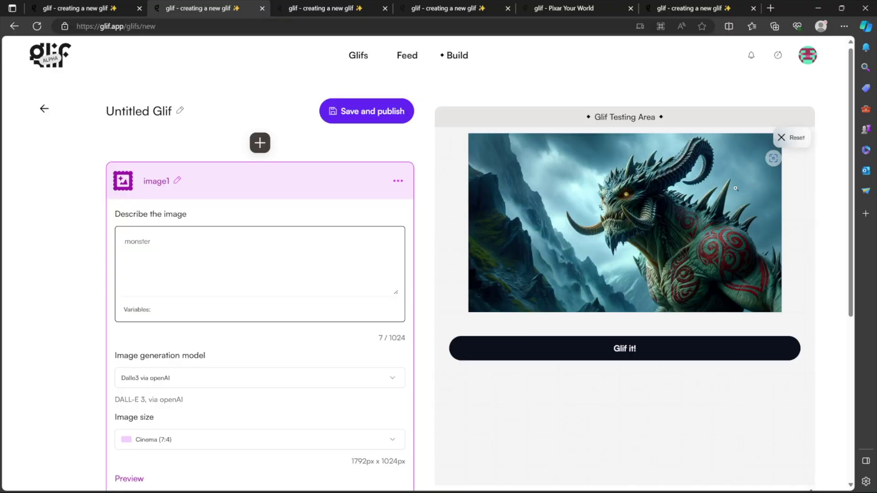
Step: Rerun the pumpkin-headed man prompt and view the new classroom image full size
left_click(734, 186)
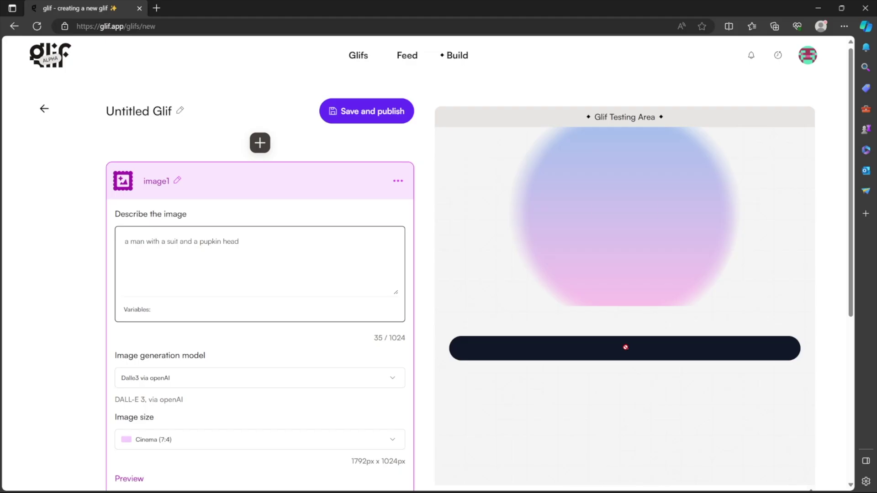
left_click(649, 206)
left_click(807, 54)
left_click(621, 346)
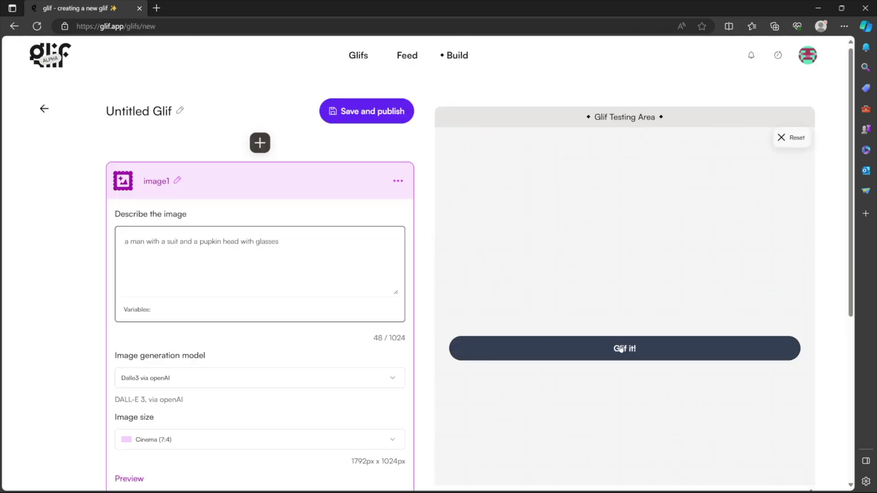
left_click(677, 236)
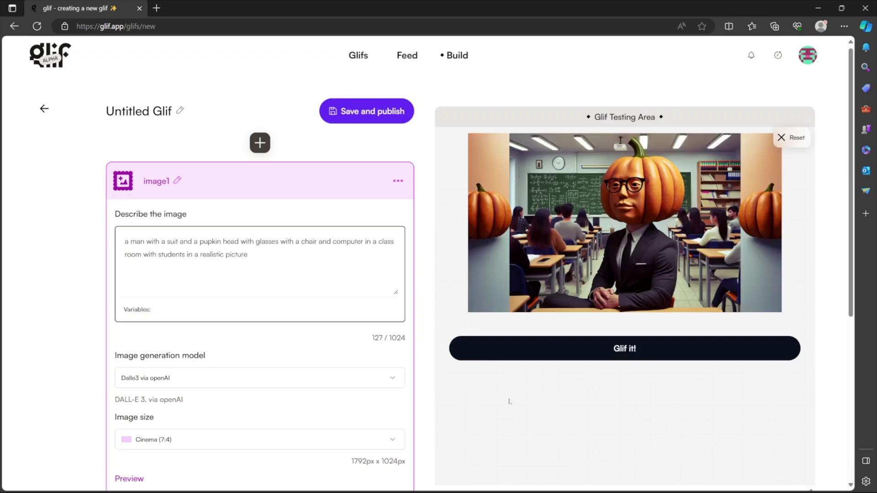